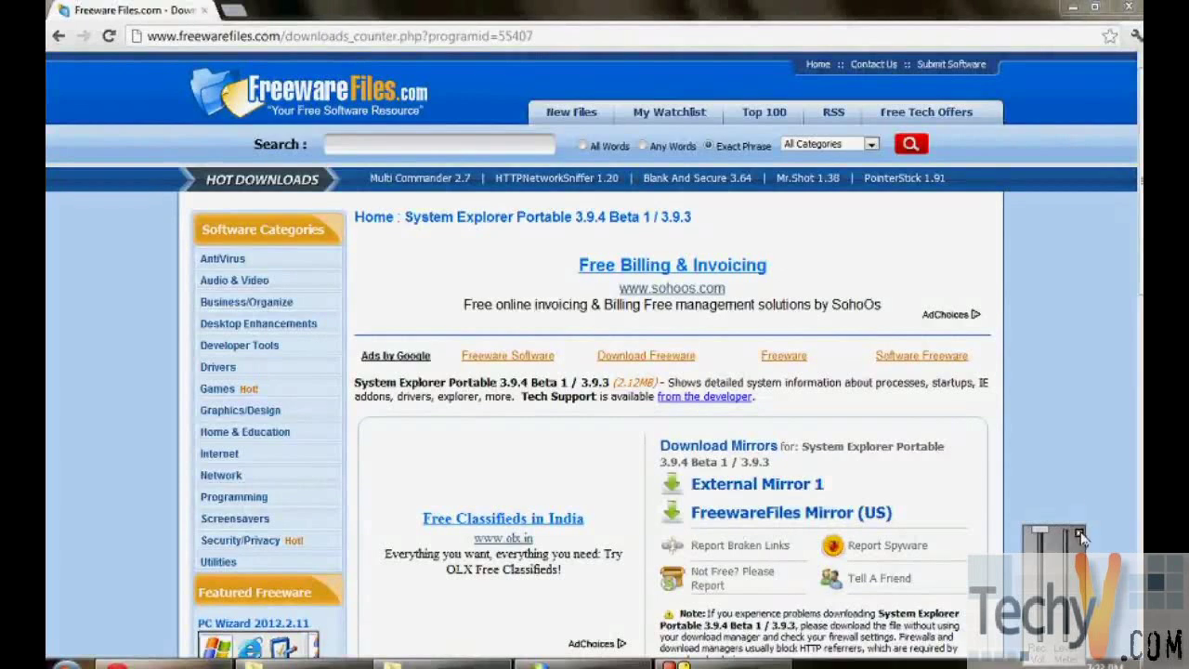
Step: In Windows Explorer, go back to the Compressed folder
click(1080, 533)
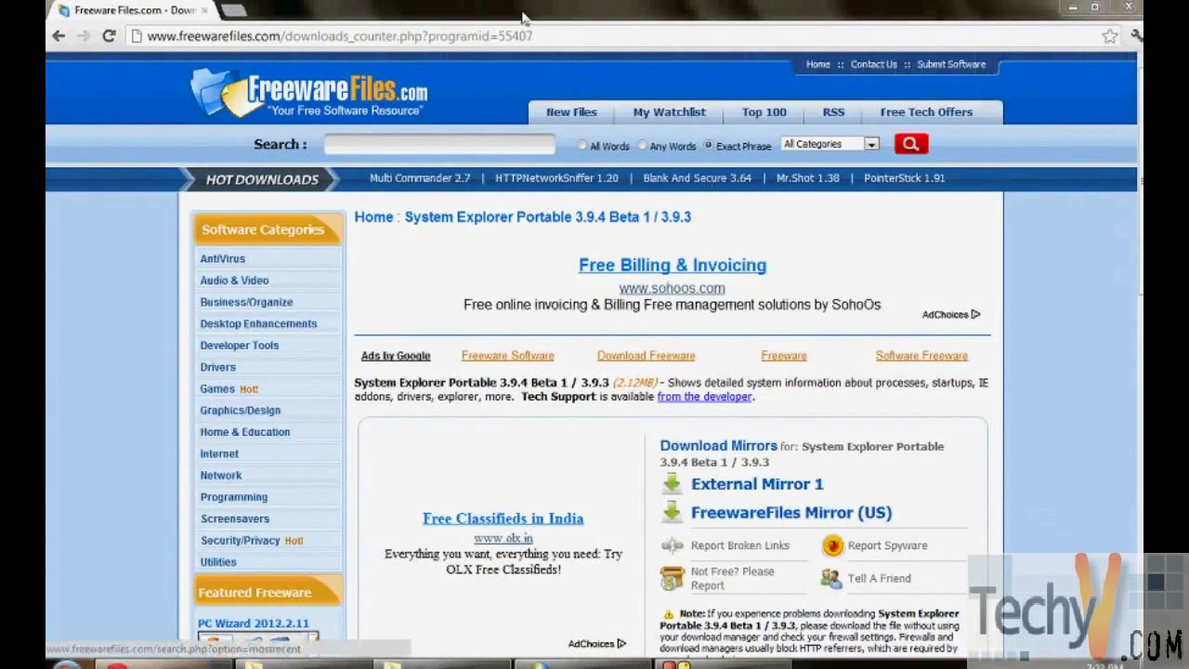
key(ctrl+l)
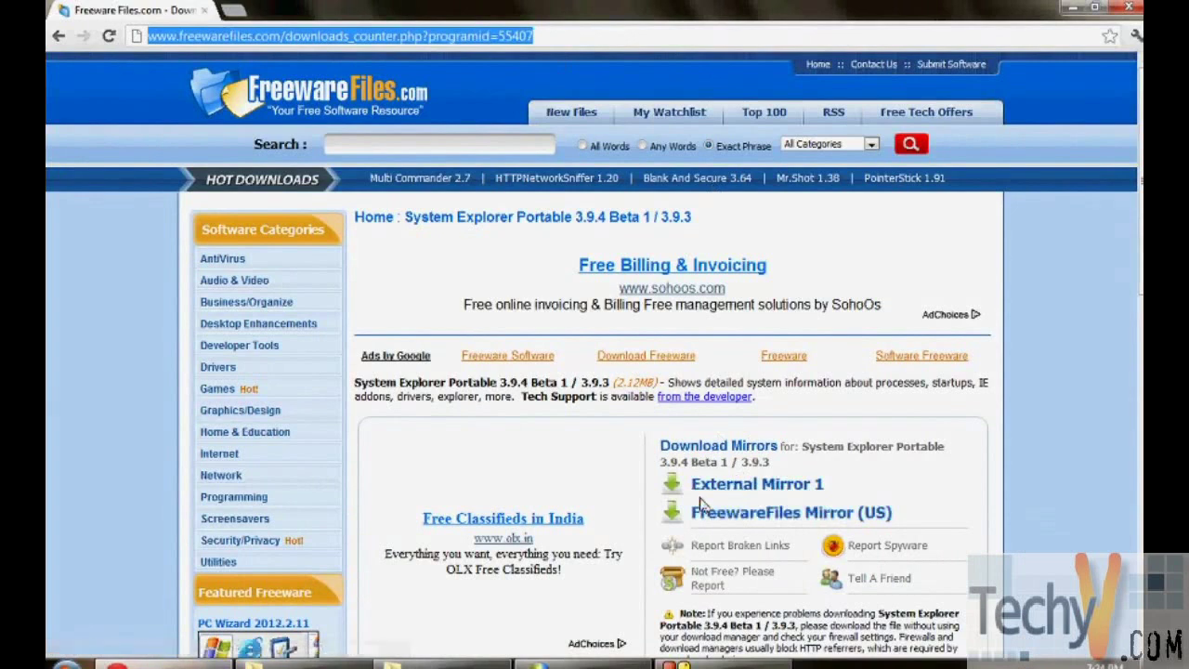
click(307, 664)
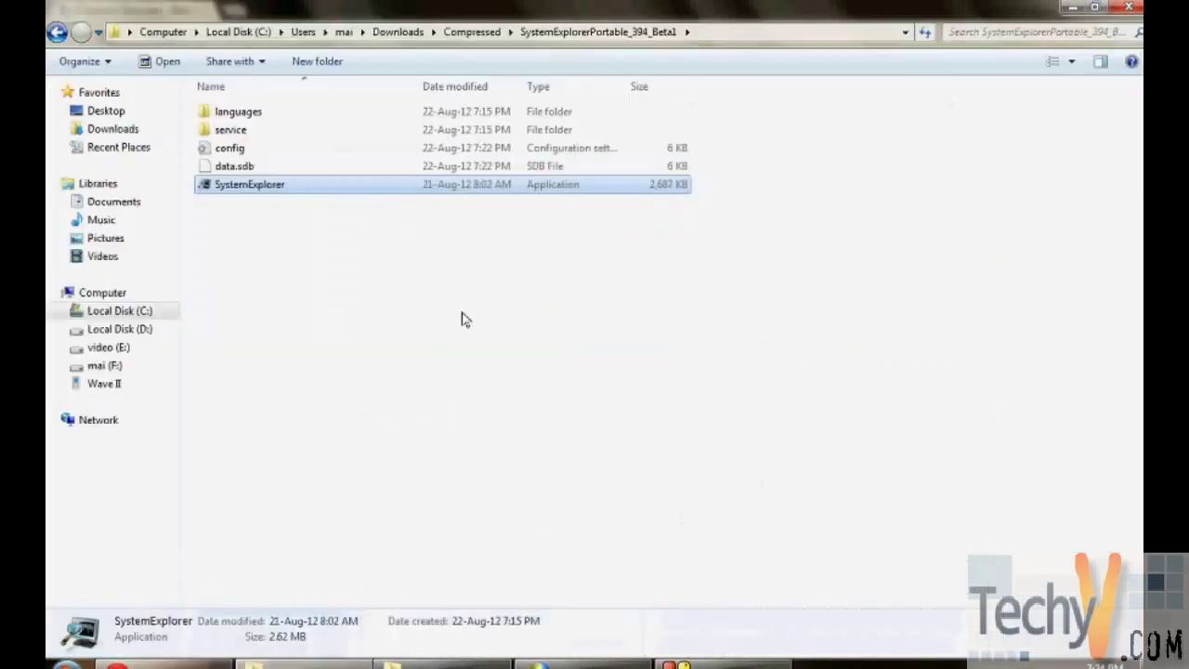
key(BackSpace)
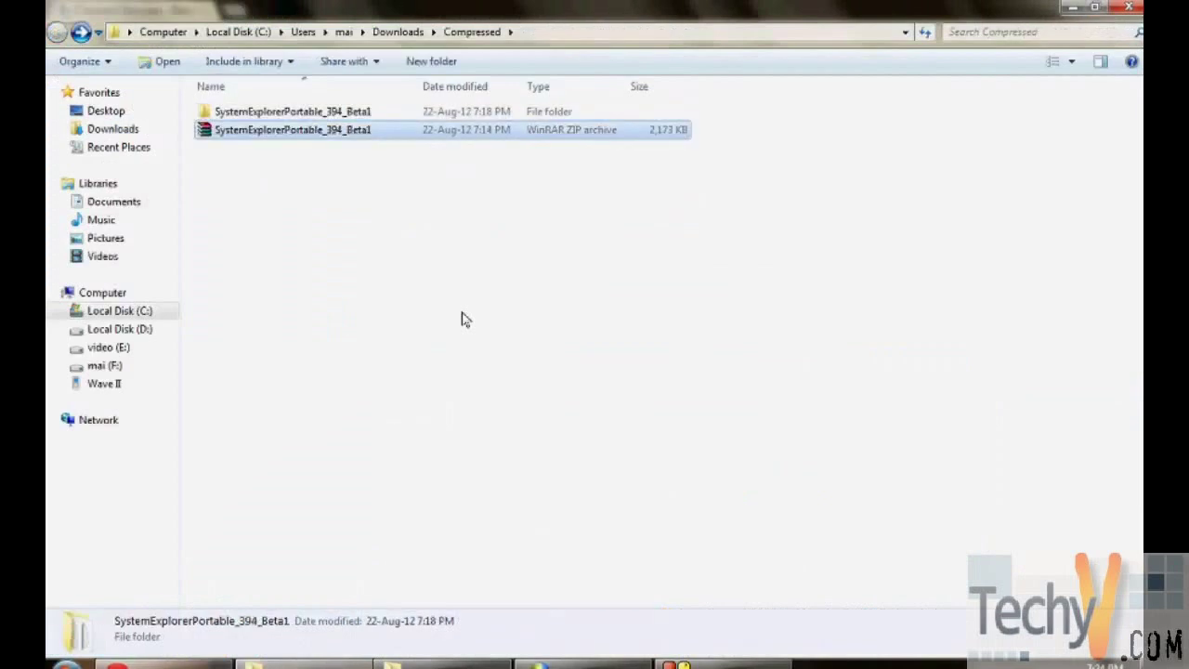
Step: Open the SystemExplorerPortable_394_Beta1 folder and launch the SystemExplorer application
key(Up)
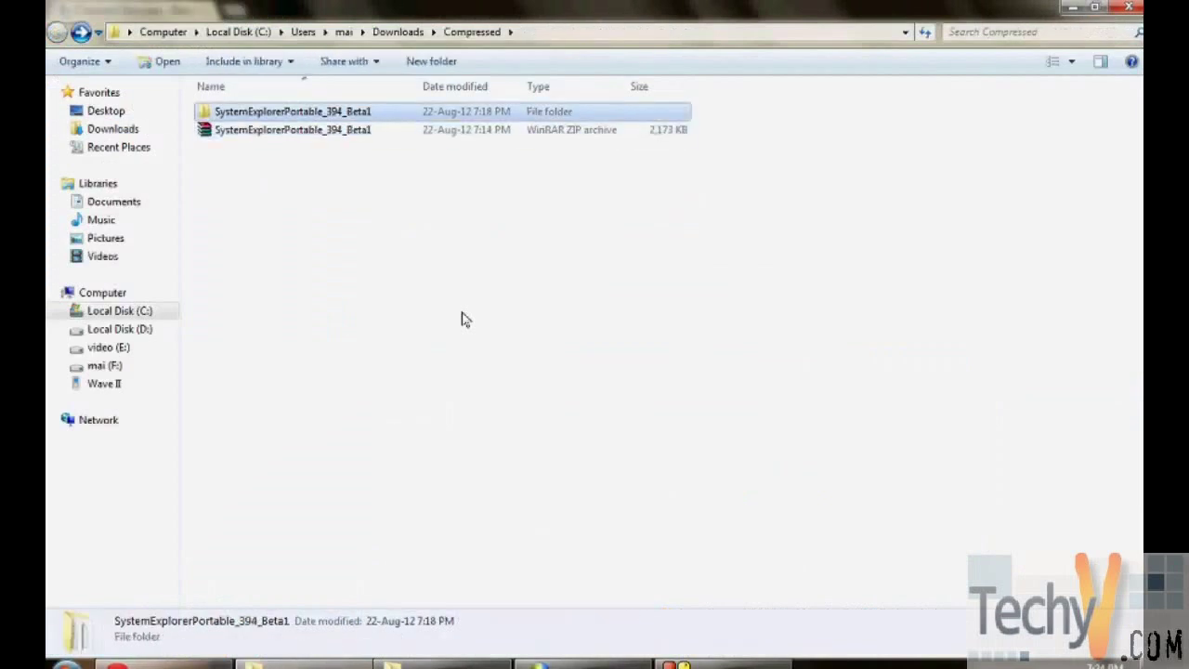
key(Return)
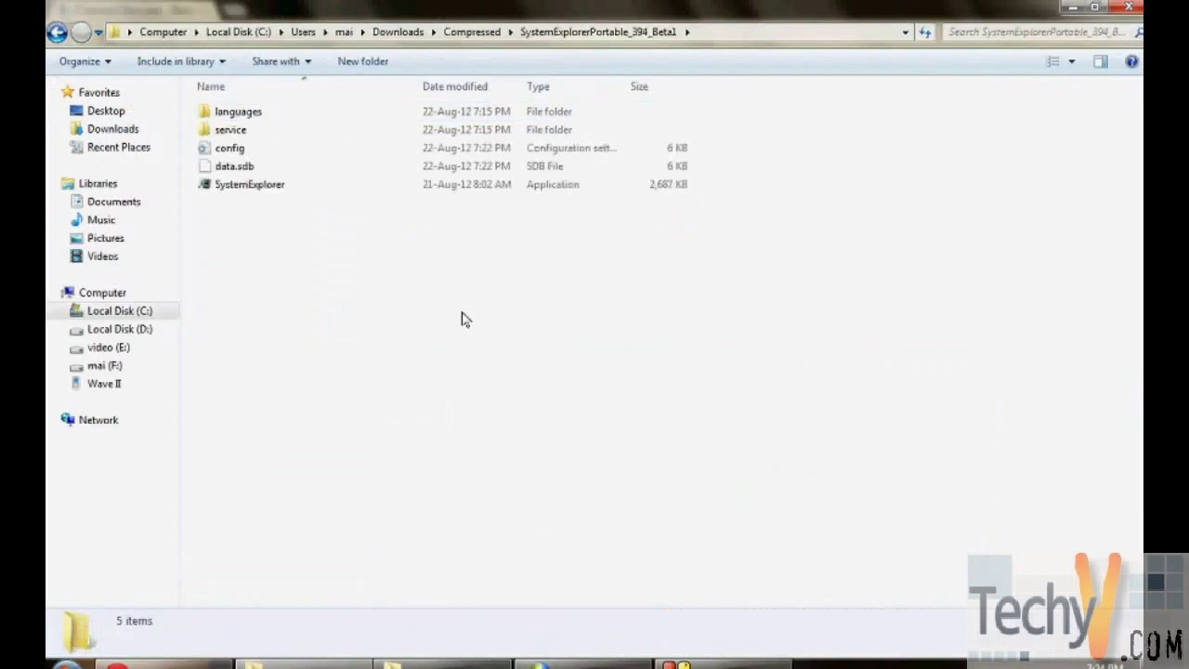
key(Down)
key(Down)
key(Down)
key(Down)
key(Down)
key(Up)
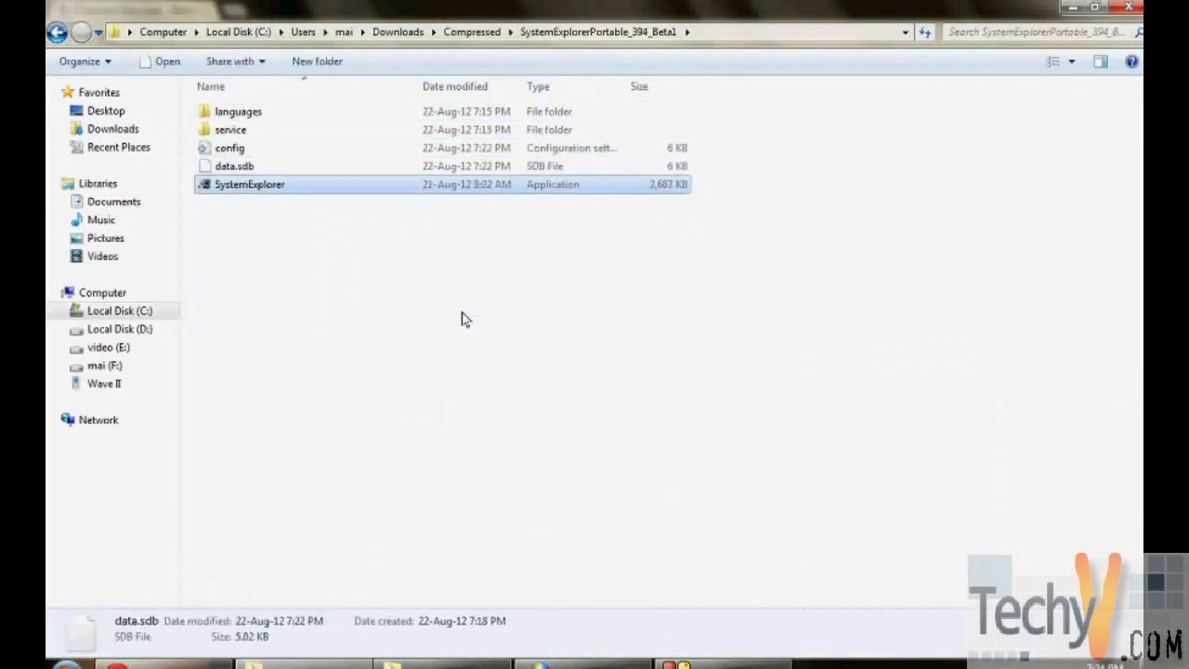
key(Down)
key(Return)
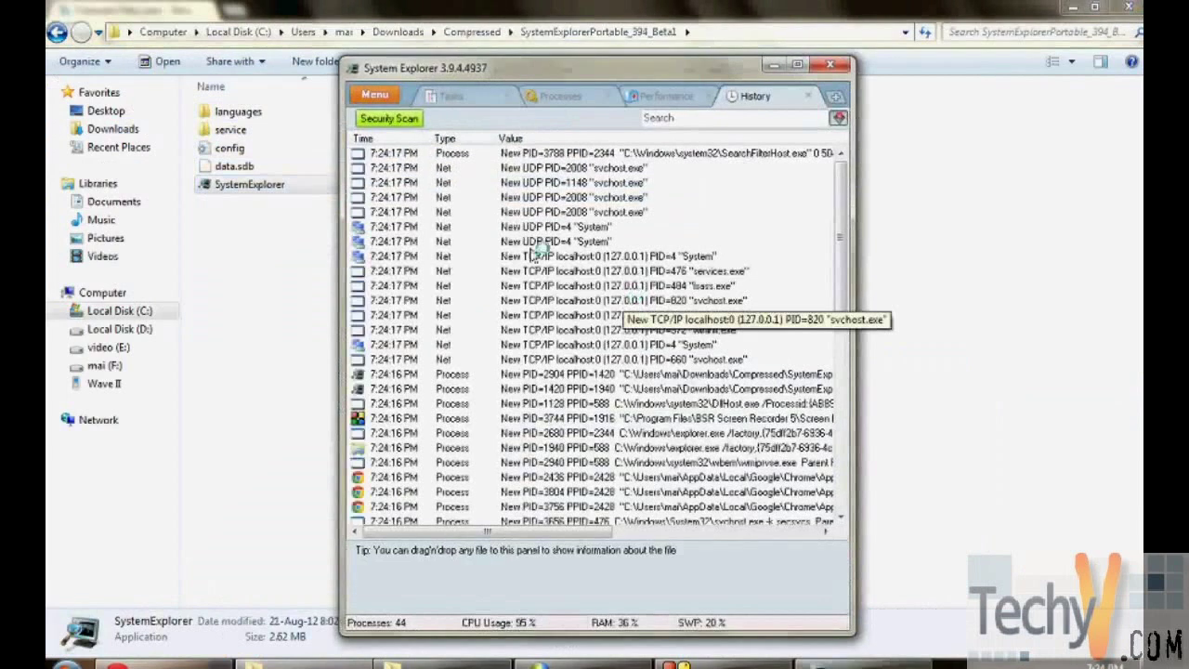
Step: Maximize System Explorer and open the online file report for Google Chrome's chrome.exe
click(798, 64)
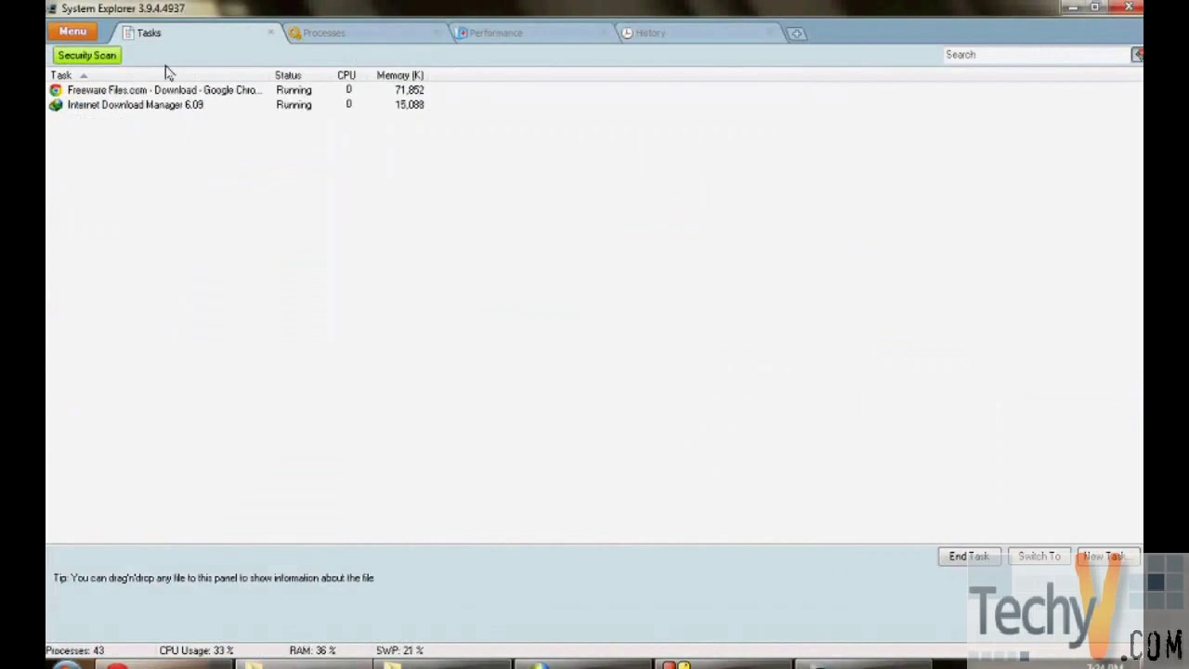
click(135, 95)
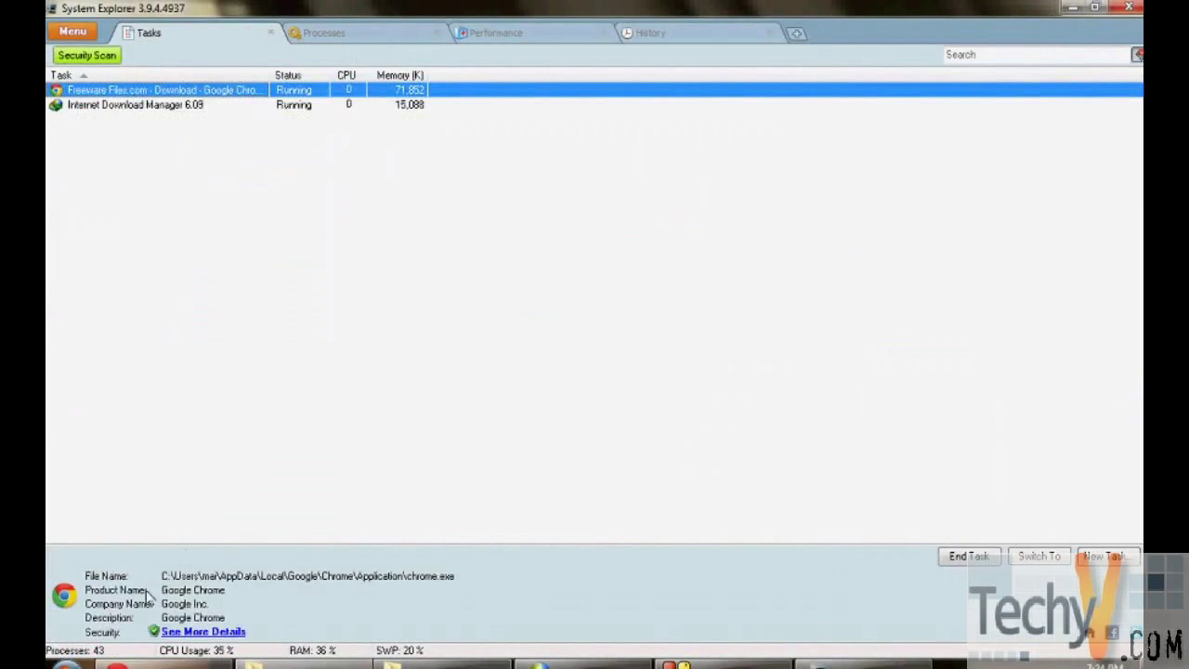
click(199, 635)
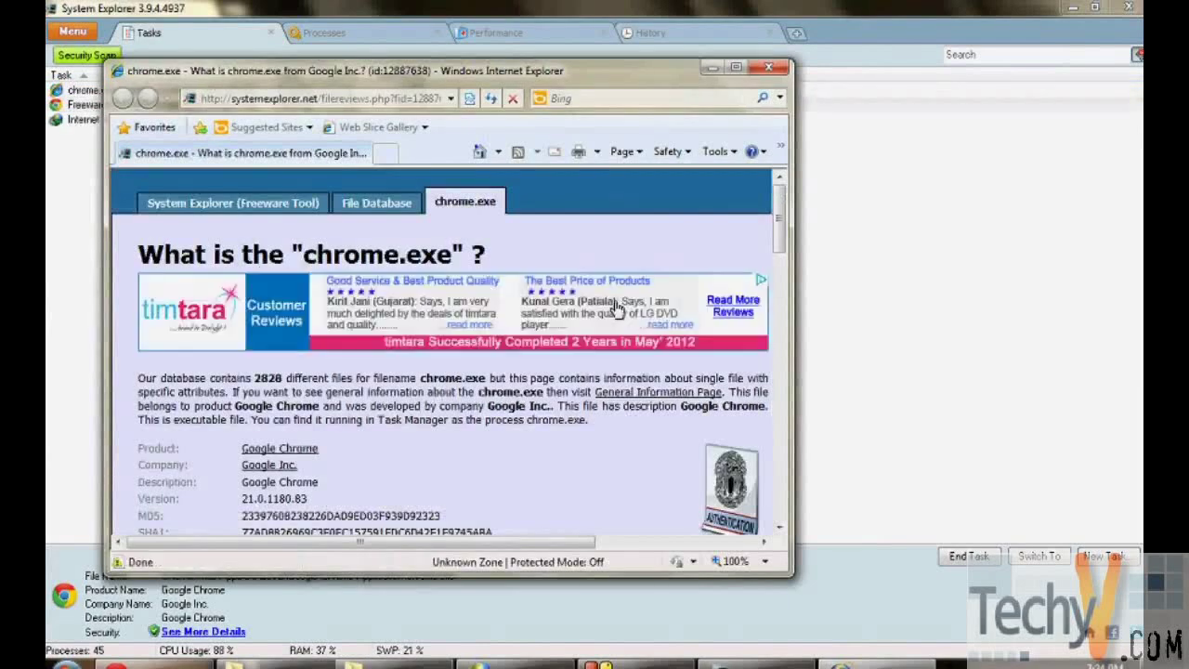
Step: Read through the chrome.exe report, declining the default-browser prompt along the way
mouse_move(785, 269)
mouse_down()
mouse_move(798, 344)
mouse_move(790, 446)
mouse_up()
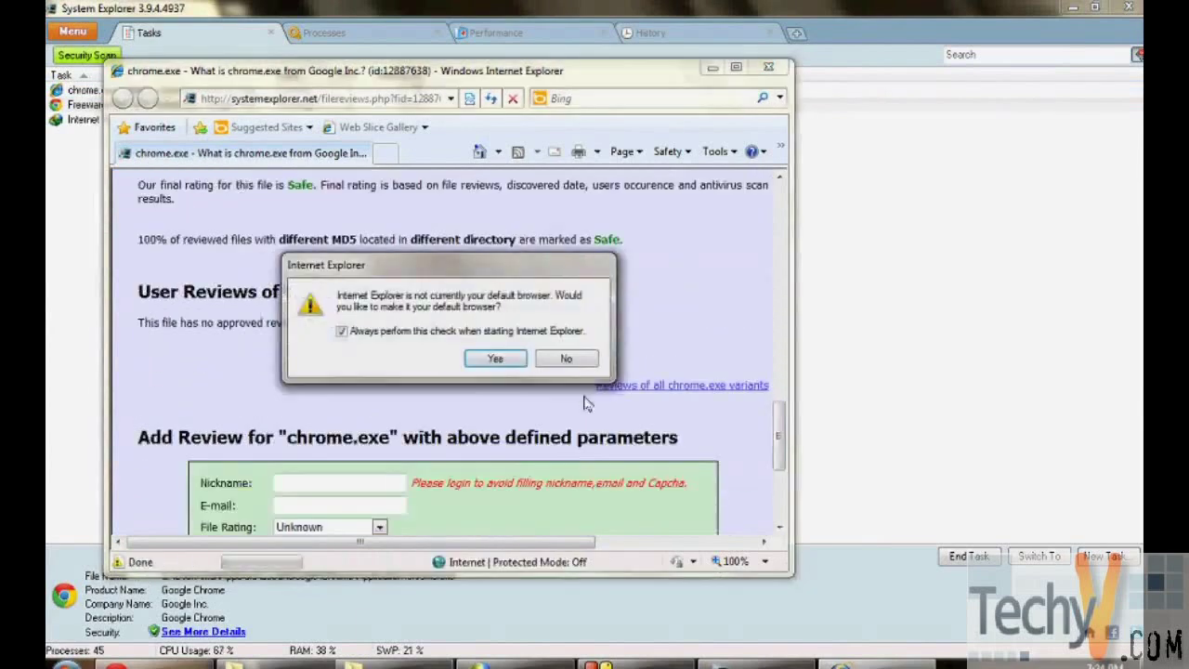
click(567, 358)
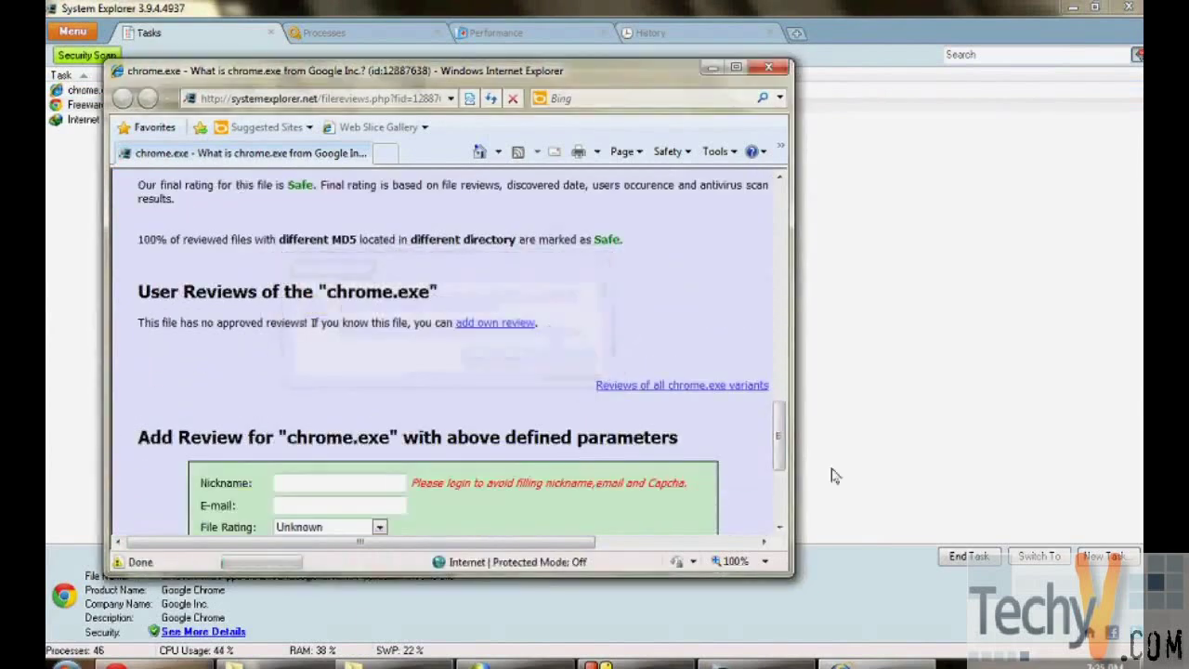
drag(783, 436, 782, 478)
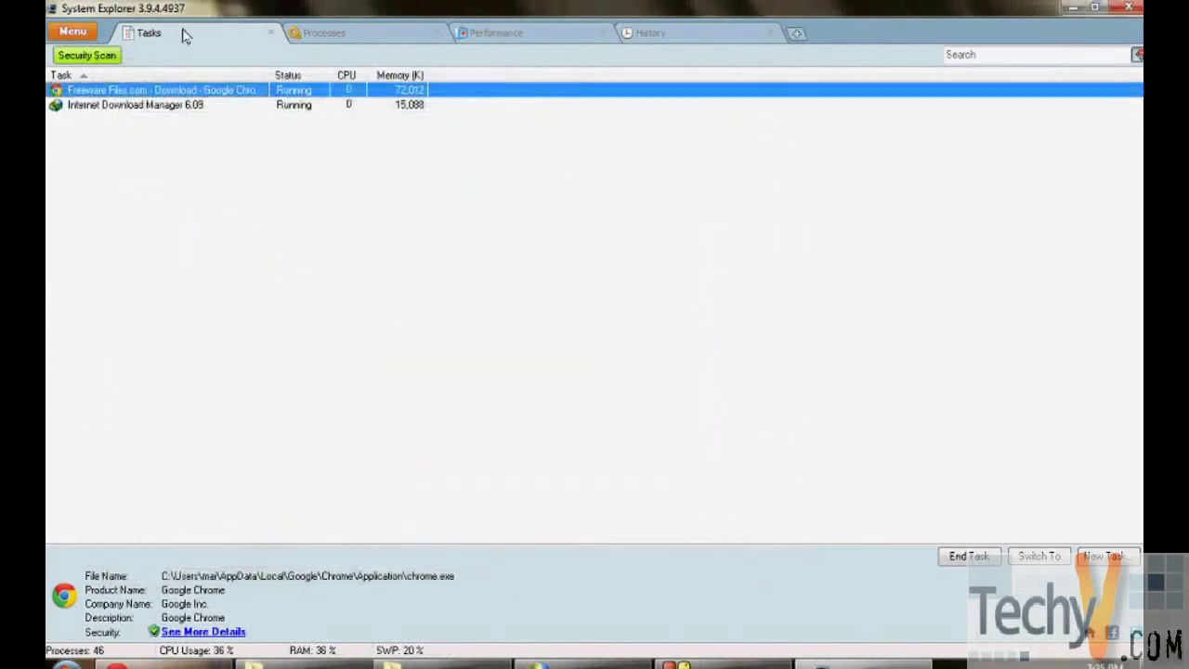
Step: Switch to the Processes list showing each process's security status
click(343, 39)
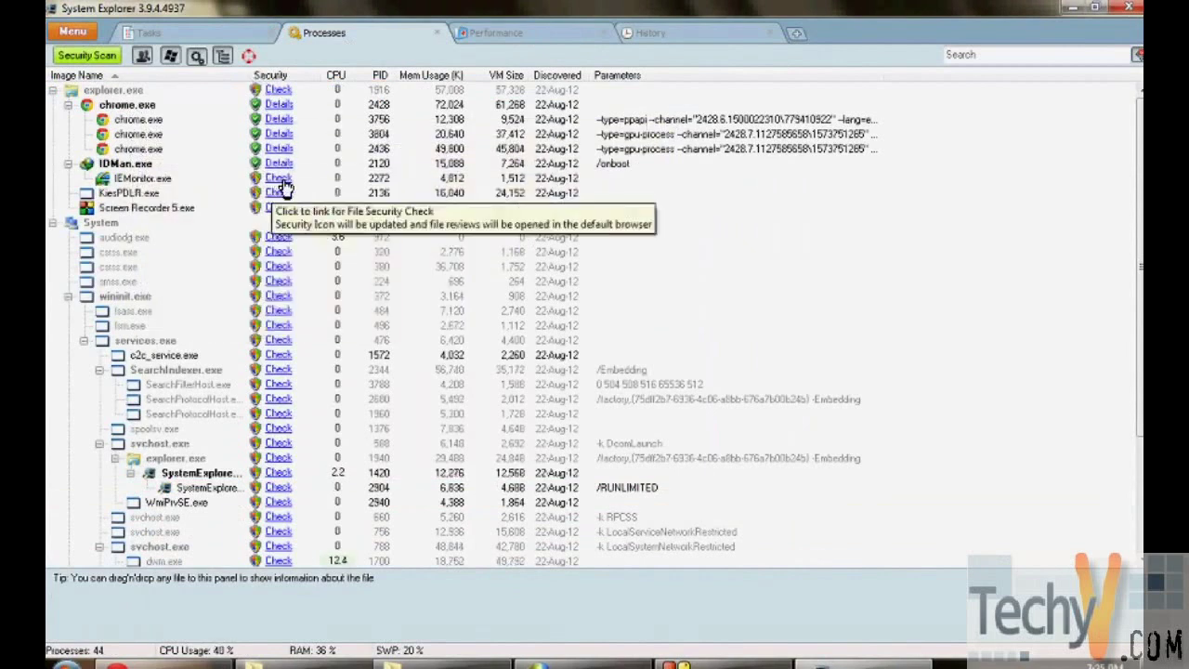
Step: Run the online check for IEMonitor.exe, decline the browser prompt, read its Safe rating and reviews, then close it
click(284, 179)
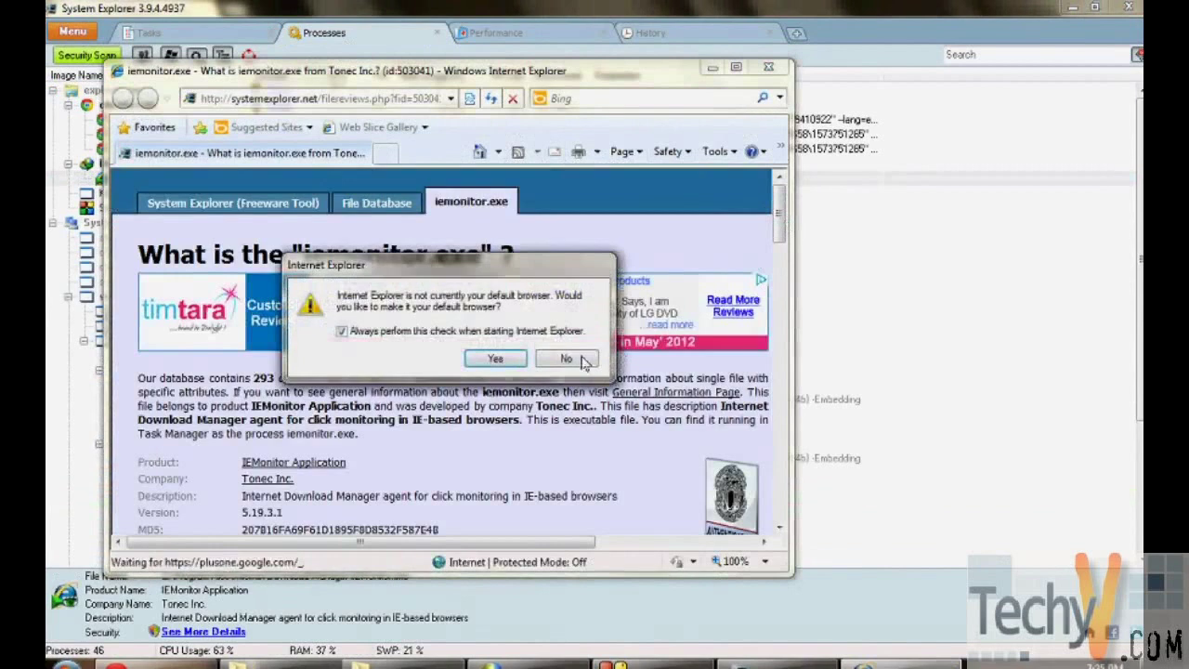
click(584, 363)
scroll(783, 243, down, 2)
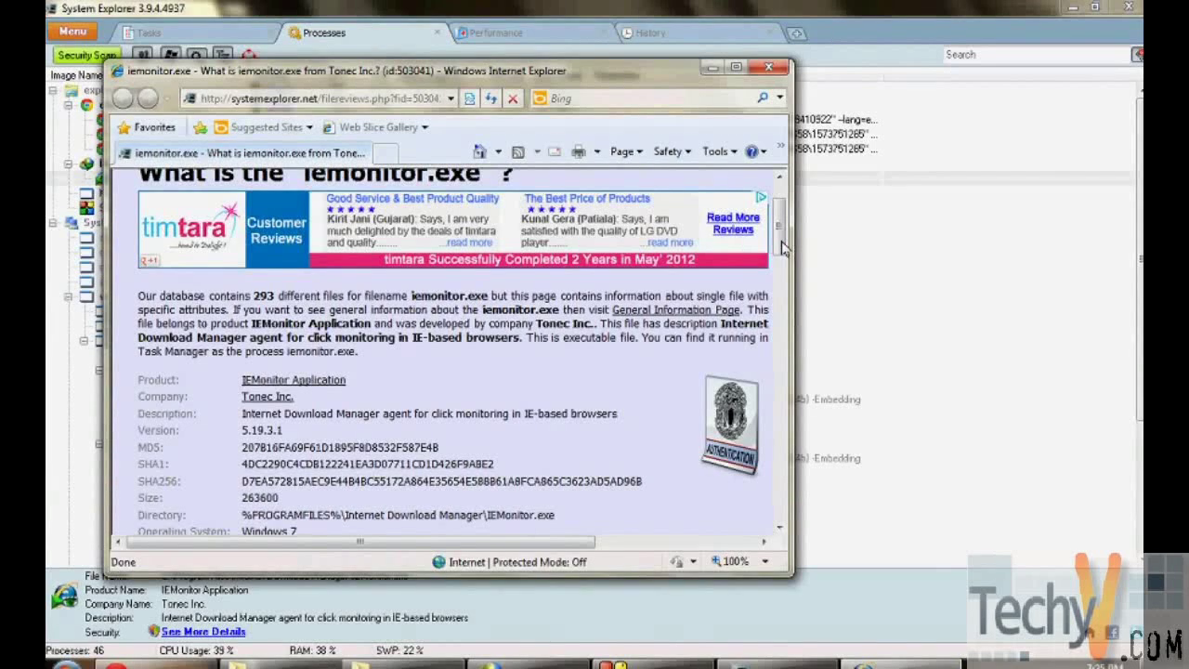
mouse_move(783, 247)
mouse_down()
mouse_move(786, 316)
mouse_move(740, 390)
mouse_up()
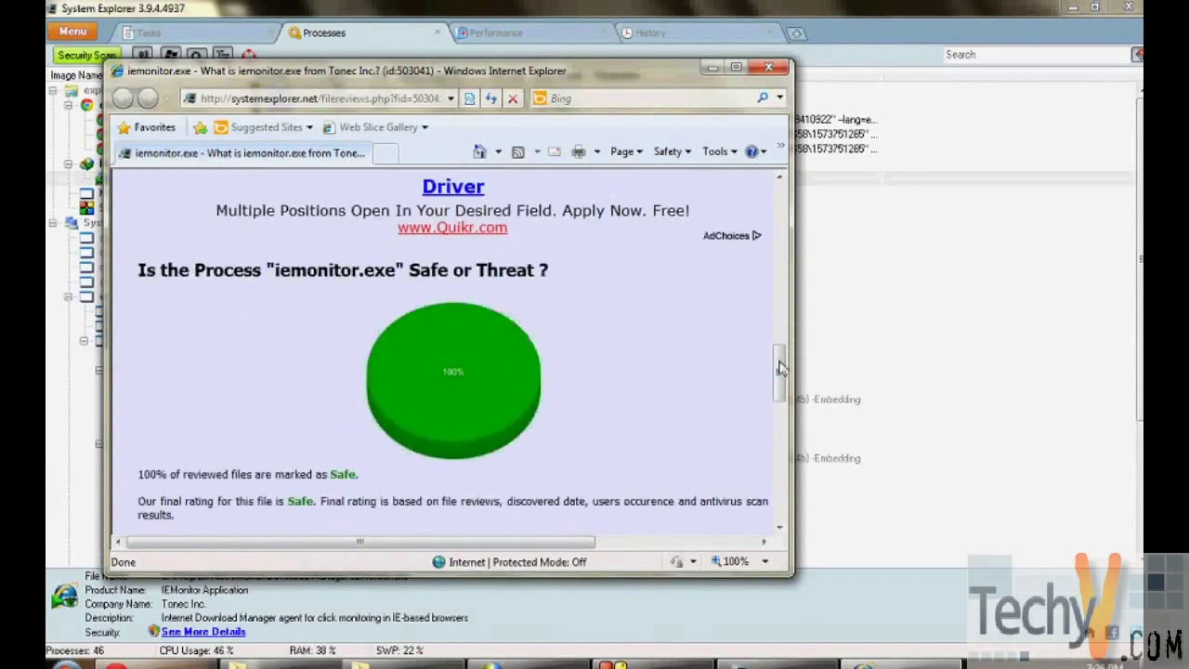
drag(778, 362, 778, 414)
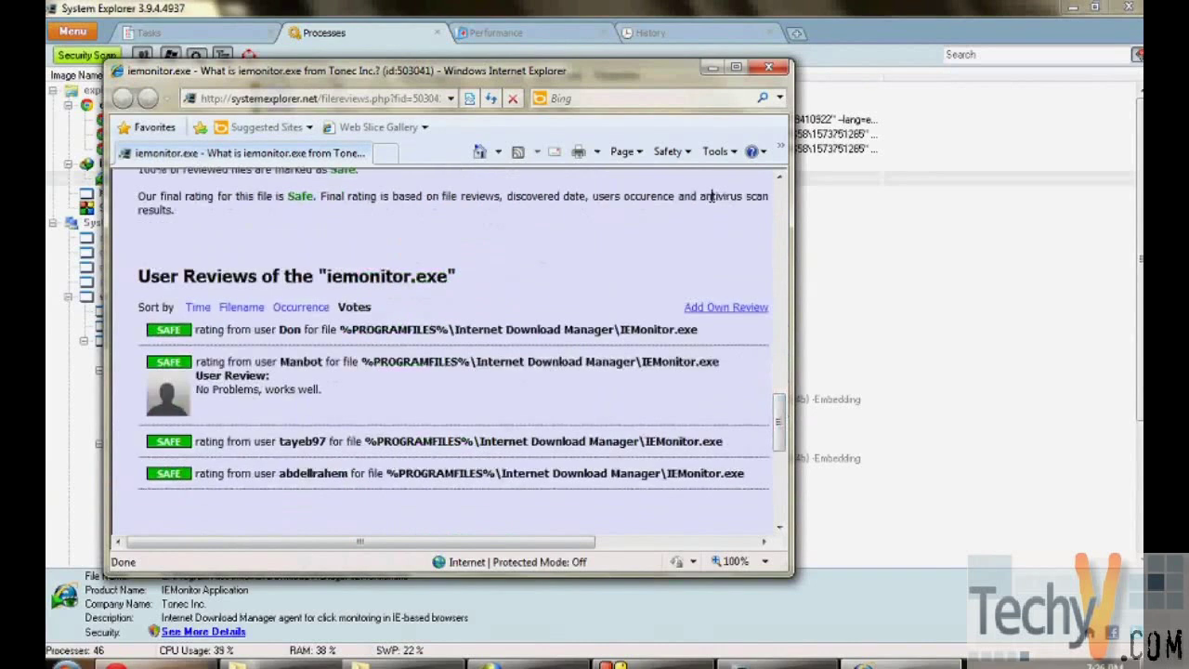
click(770, 69)
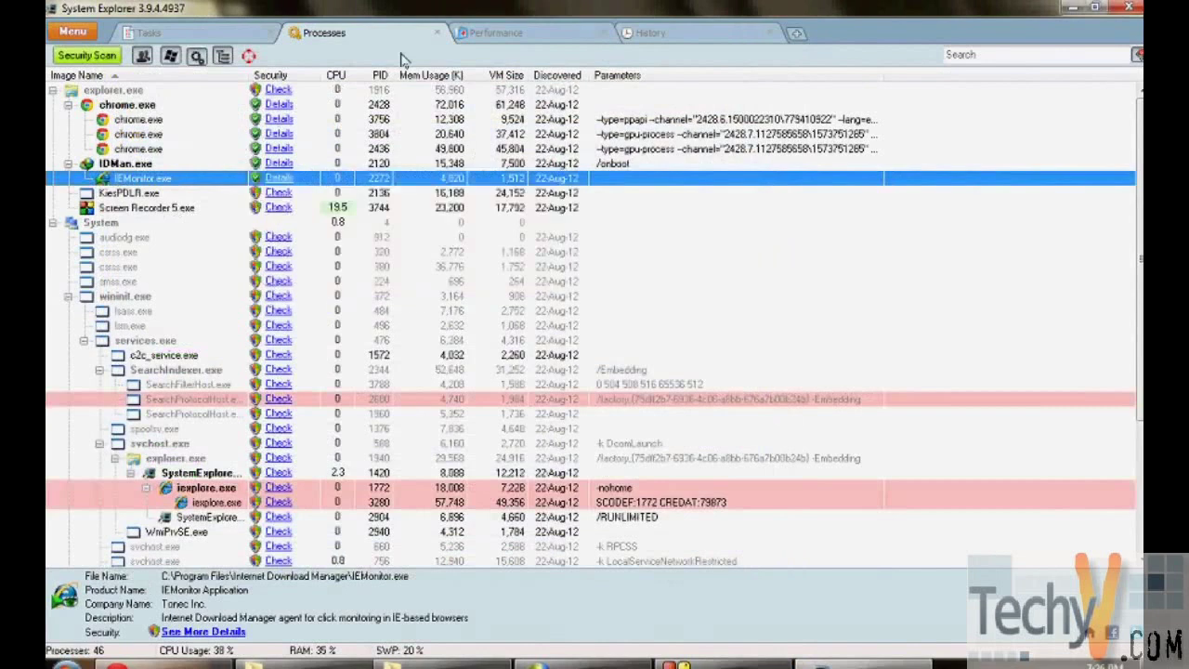
Step: Show the Performance graphs for processor, RAM, swap, page faults and disk I/O
click(493, 37)
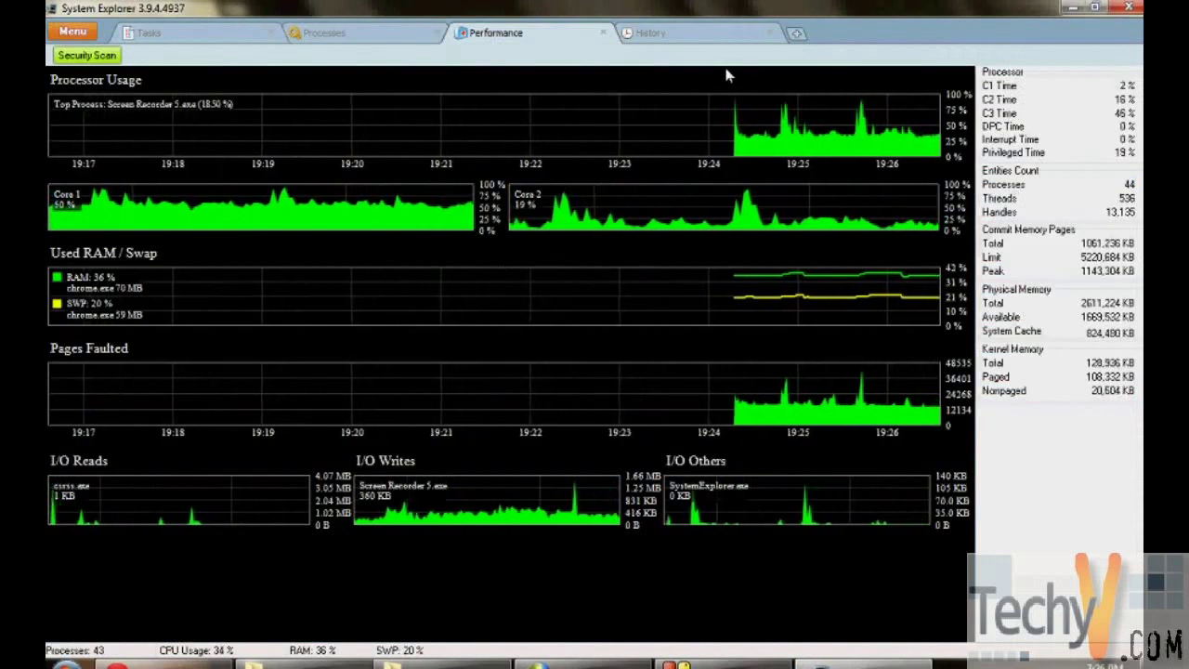
Step: Open the History log and scroll back to the oldest 7:24 PM entries
click(685, 35)
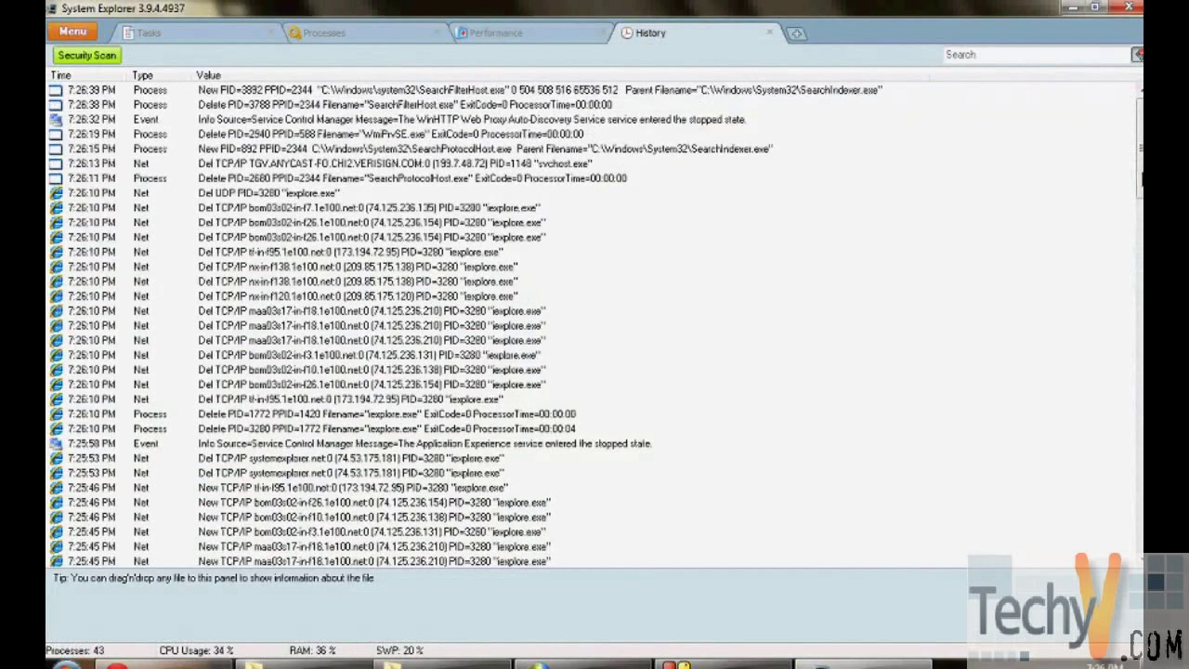
scroll(1140, 237, down, 2)
drag(1140, 237, 1134, 531)
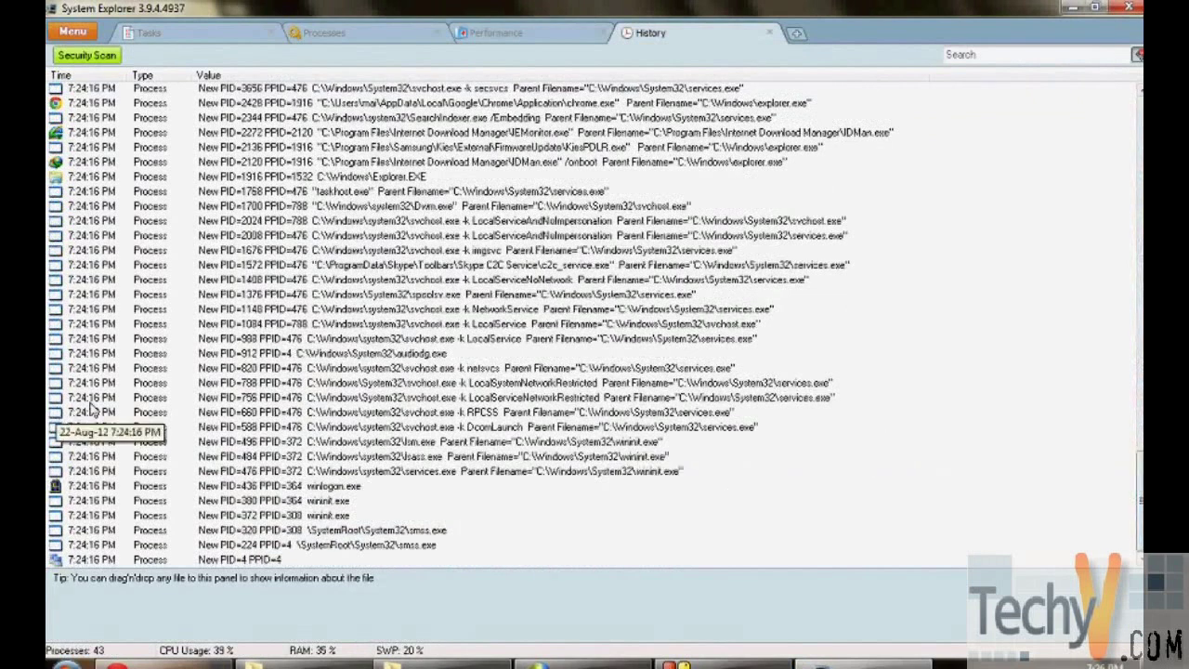
scroll(80, 418, up, 1)
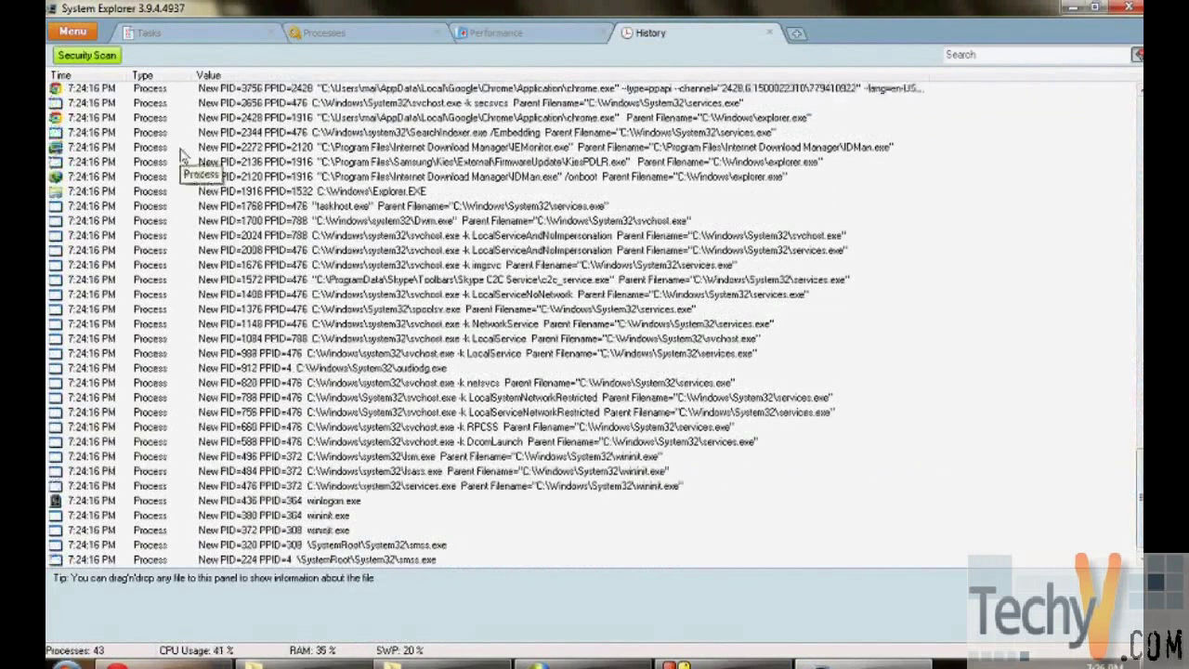
Step: Open the main menu and view the System Utilities submenu
click(73, 33)
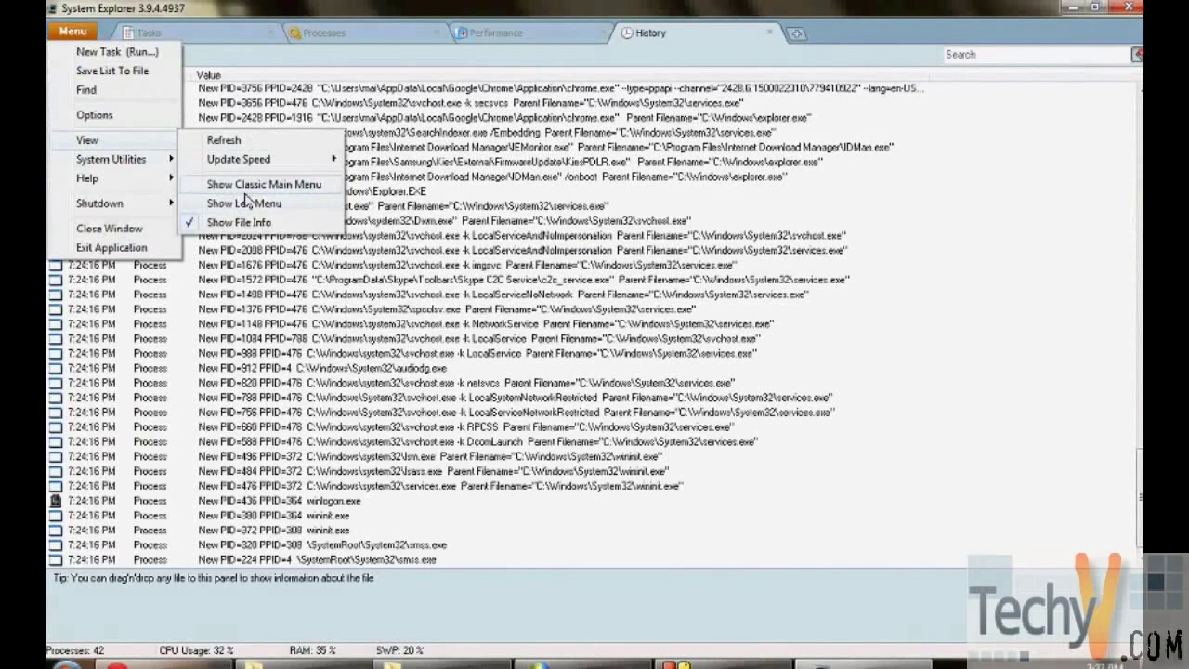
mouse_move(108, 159)
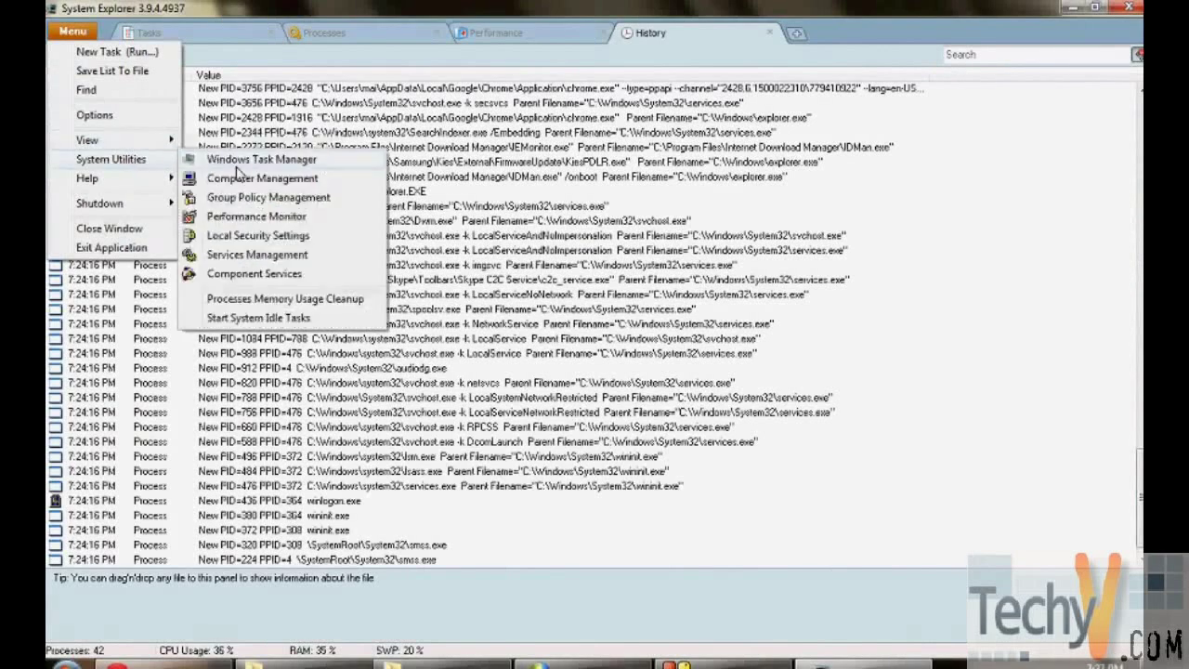
click(139, 163)
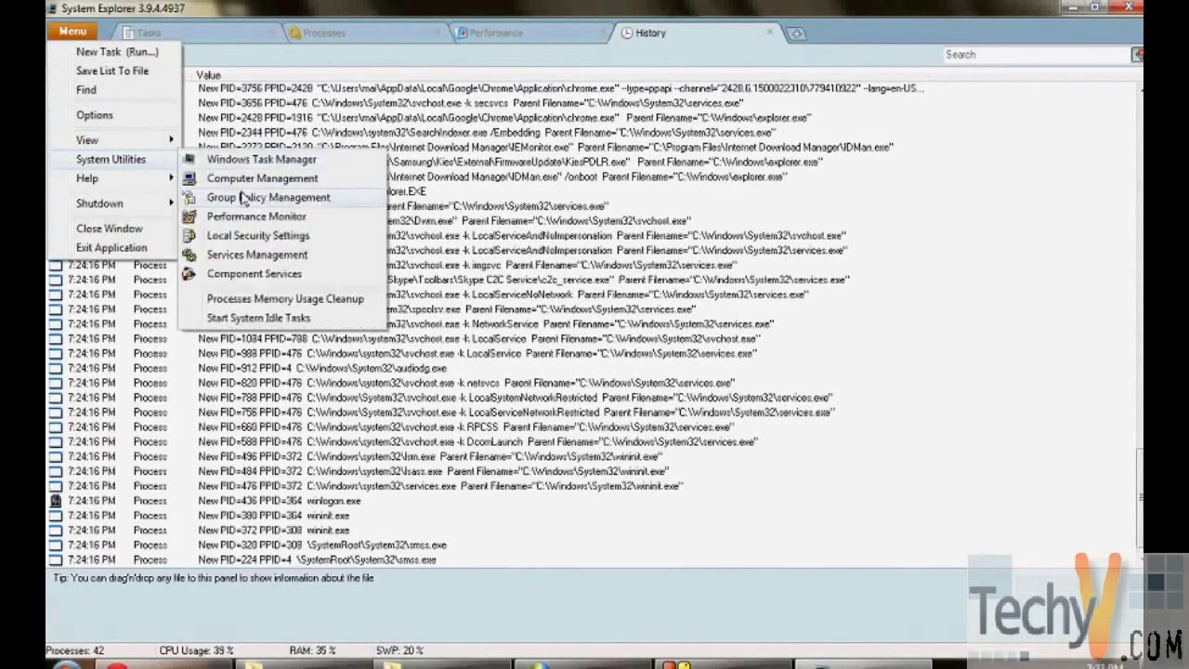
click(148, 165)
click(160, 164)
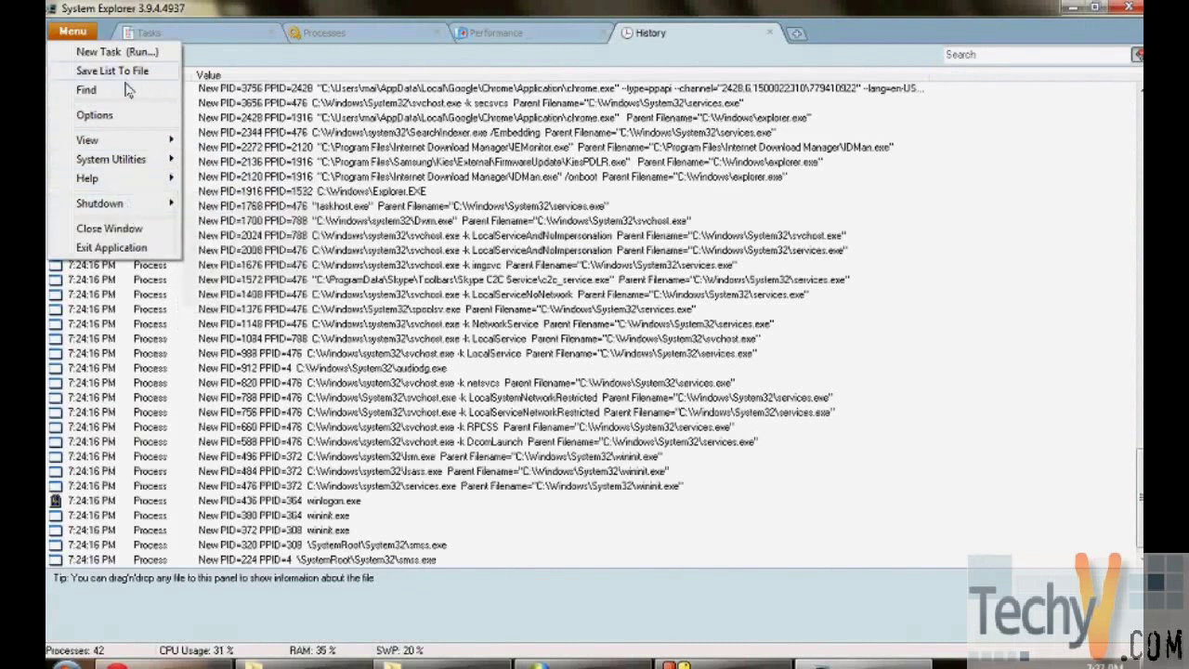
Step: Review the Advanced, Processes and History settings pages, save them, and close the main window
mouse_move(87, 139)
click(121, 116)
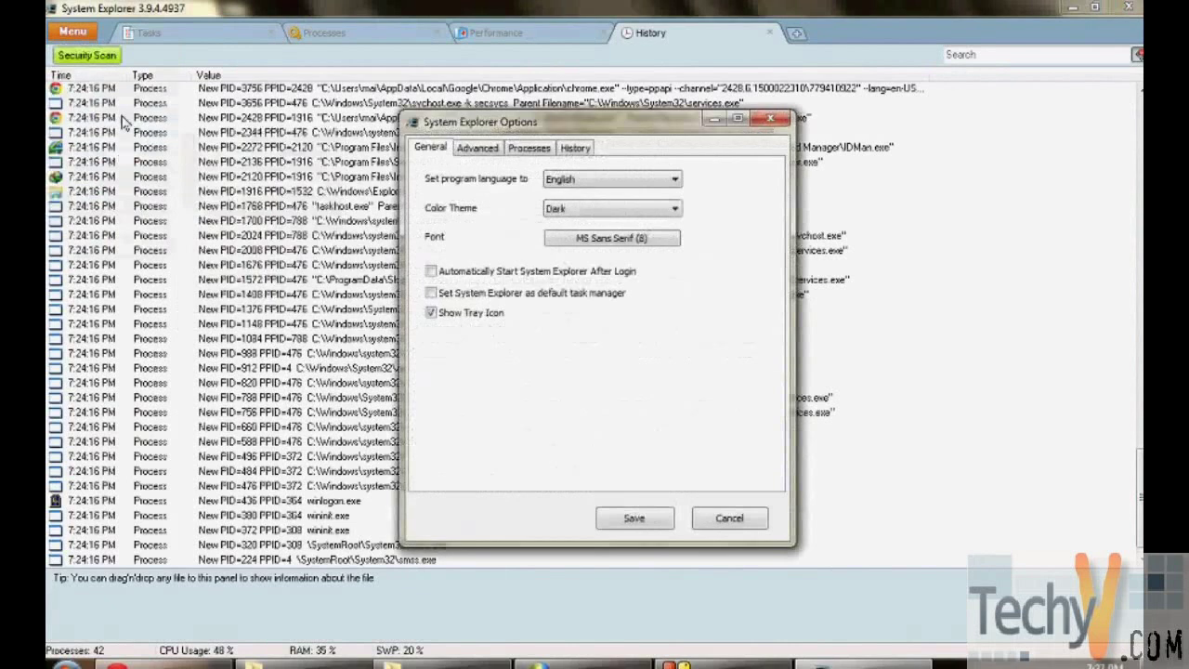
click(480, 154)
click(526, 151)
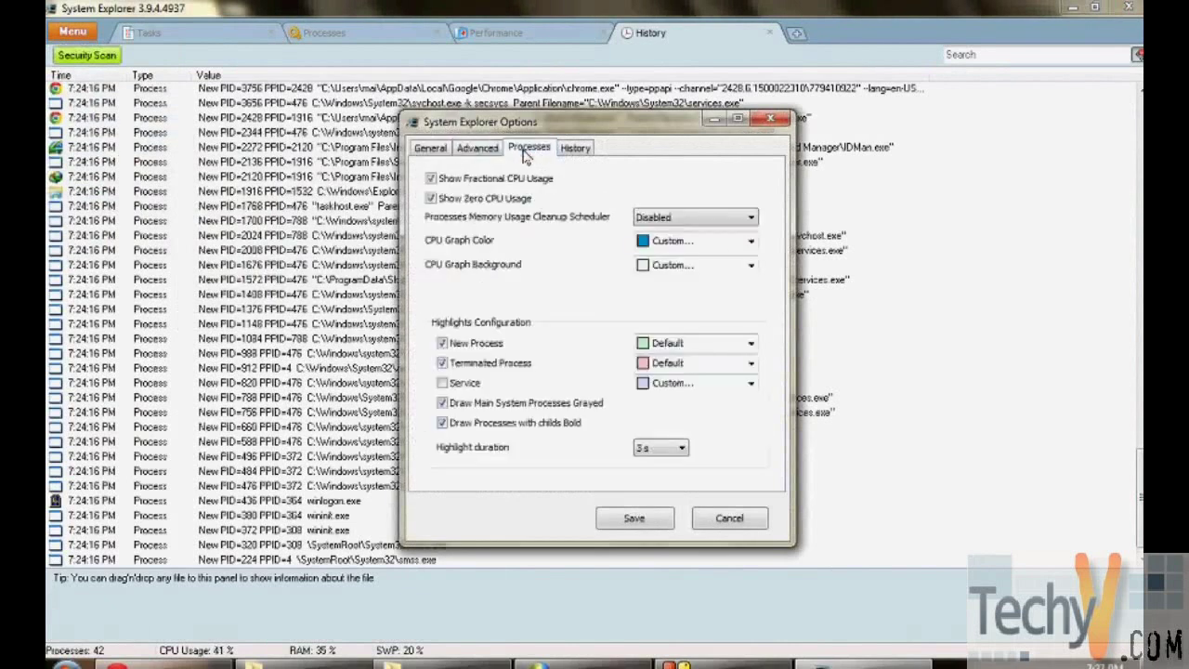
click(575, 149)
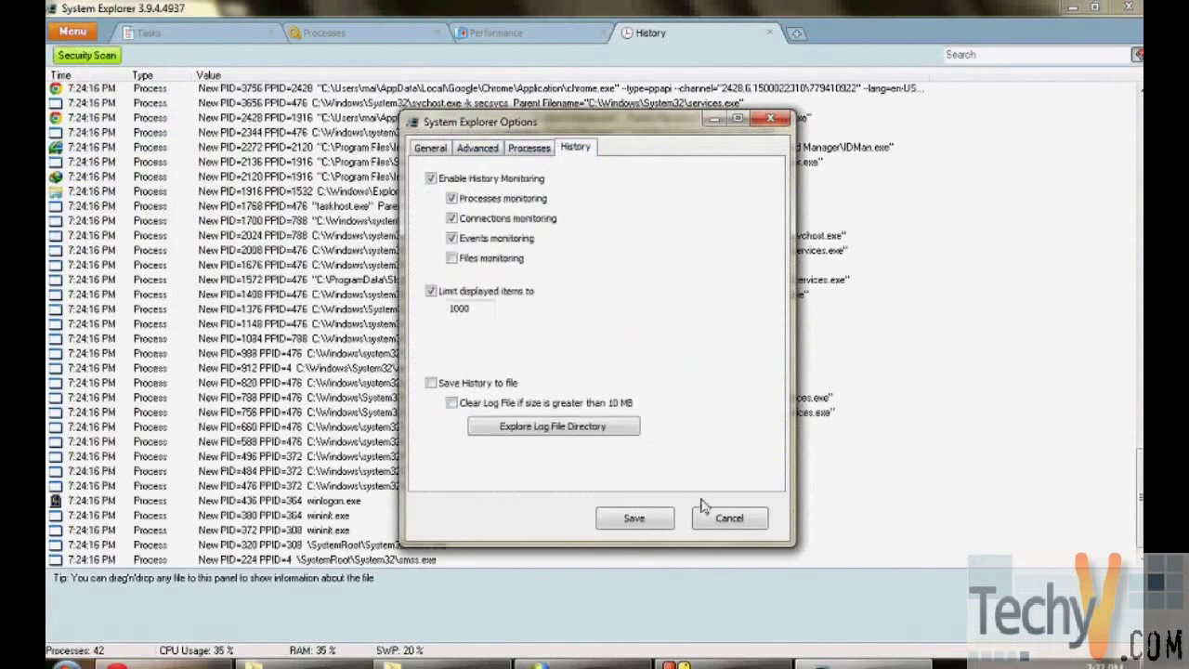
click(636, 518)
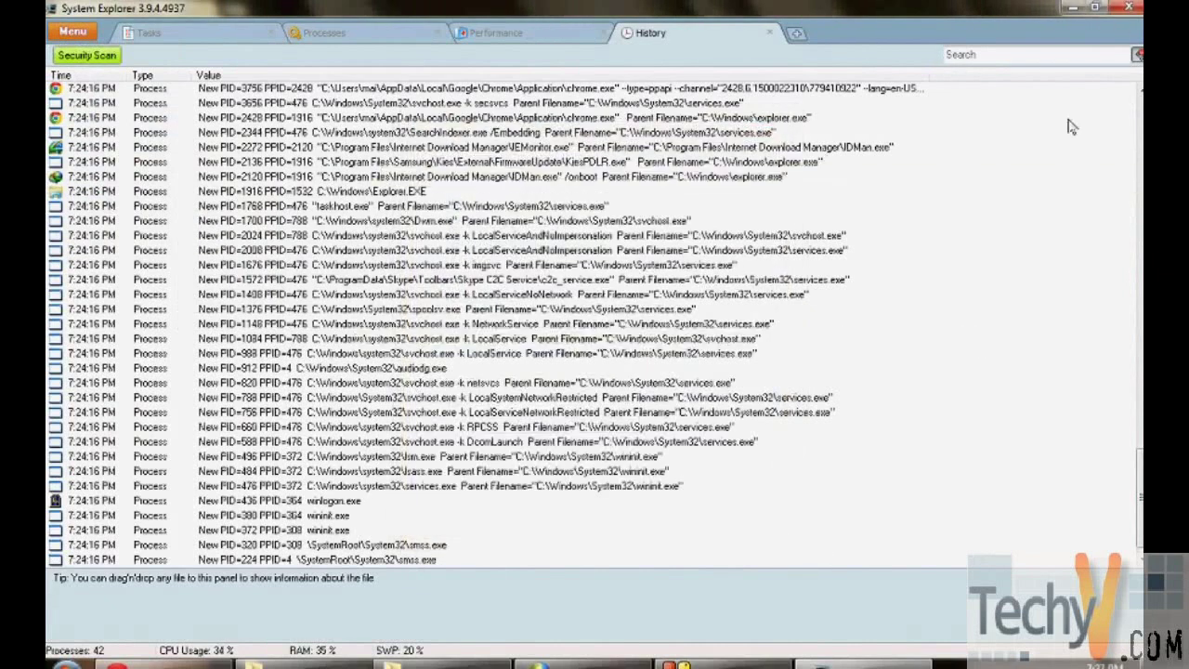
click(1128, 7)
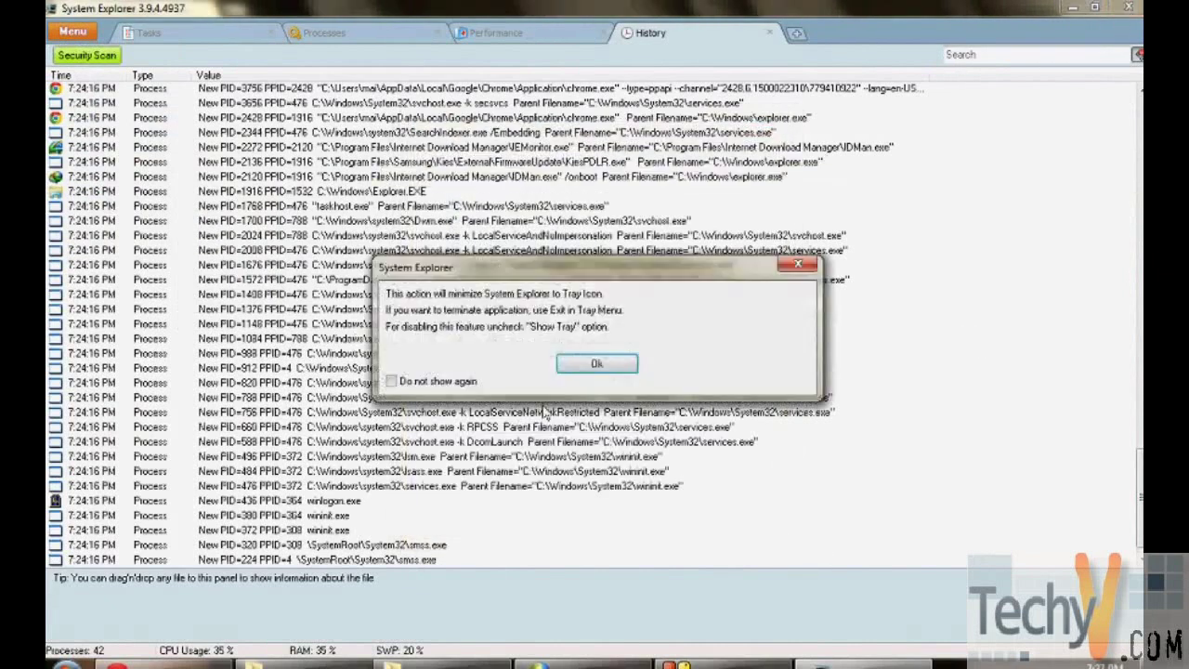